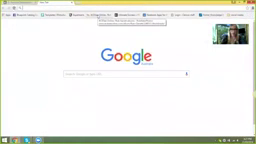
pyautogui.write('facebook.com')
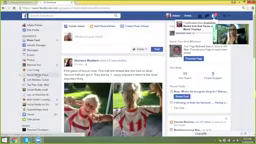
# Open the Facebook group from the left sidebar and scroll to the member's pinned post.
pyautogui.click(33, 73)
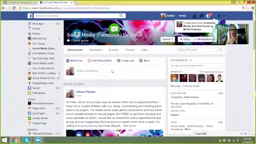
pyautogui.scroll(-3, 128, 80)
pyautogui.scroll(-3, 128, 80)
pyautogui.scroll(-2, 128, 80)
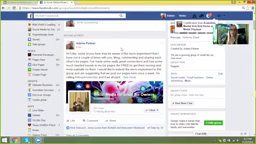
pyautogui.scroll(-1, 110, 70)
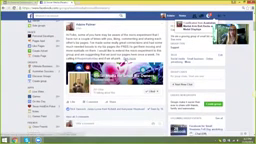
# Expand the member's post with See More and scroll the group feed of shared business pages.
pyautogui.click(122, 92)
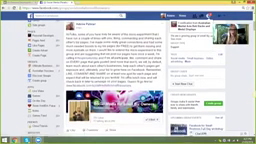
pyautogui.scroll(-5, 110, 80)
pyautogui.scroll(-3, 118, 84)
pyautogui.scroll(-2, 118, 84)
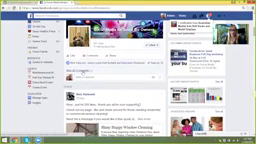
pyautogui.scroll(-2, 118, 84)
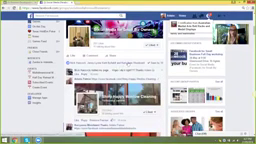
pyautogui.scroll(-4, 118, 84)
pyautogui.scroll(-2, 118, 84)
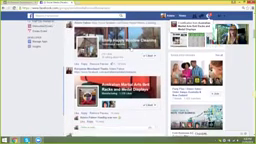
pyautogui.scroll(2, 118, 84)
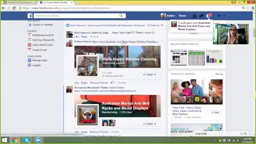
pyautogui.click(118, 84)
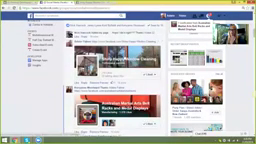
pyautogui.scroll(-2, 128, 80)
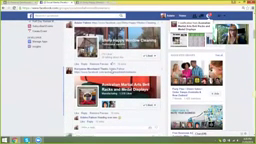
pyautogui.scroll(-2, 128, 80)
pyautogui.scroll(-2, 128, 80)
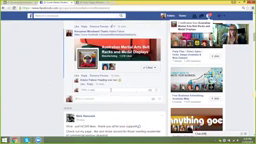
pyautogui.scroll(3, 128, 80)
pyautogui.scroll(3, 128, 80)
pyautogui.scroll(2, 128, 80)
pyautogui.scroll(1, 128, 80)
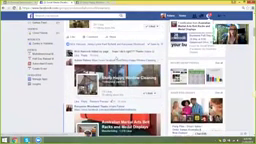
pyautogui.scroll(3, 128, 80)
pyautogui.scroll(2, 128, 80)
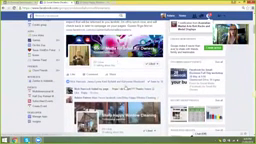
pyautogui.scroll(-3, 128, 80)
pyautogui.scroll(-2, 128, 80)
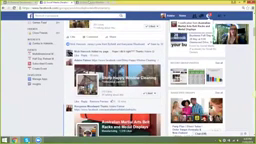
# Open Shiny Happy Window Cleaning's page and like it with Like as Your Page, choosing your page.
pyautogui.click(46, 7)
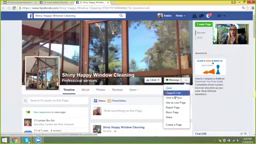
pyautogui.click(176, 96)
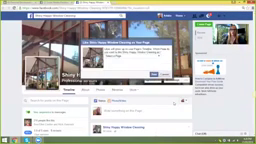
pyautogui.click(118, 62)
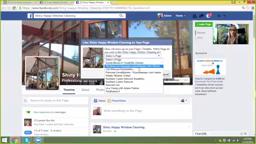
pyautogui.click(135, 72)
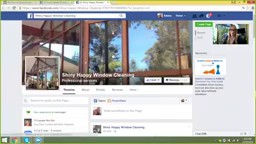
pyautogui.scroll(-3, 128, 80)
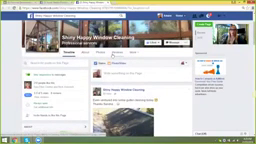
# Reload Shiny Happy Window Cleaning's page, scroll its timeline and dismiss a post's options menu.
pyautogui.click(23, 11)
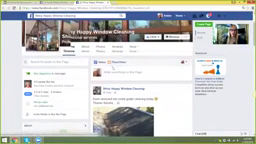
pyautogui.scroll(-5, 128, 80)
pyautogui.scroll(-4, 128, 80)
pyautogui.scroll(-2, 128, 80)
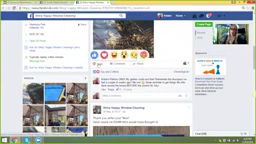
pyautogui.moveTo(130, 91)
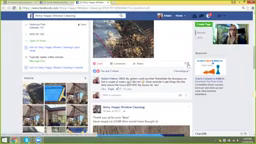
pyautogui.click(188, 64)
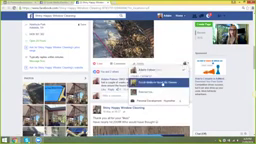
pyautogui.click(160, 83)
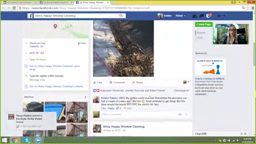
pyautogui.scroll(-3, 150, 72)
pyautogui.scroll(-3, 150, 72)
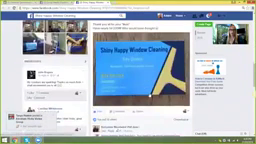
pyautogui.scroll(-3, 150, 72)
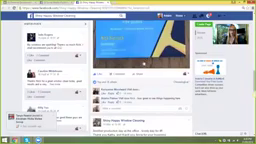
pyautogui.scroll(-3, 150, 72)
pyautogui.scroll(-3, 150, 72)
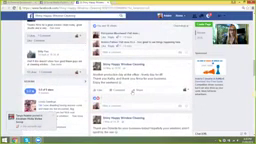
pyautogui.scroll(-3, 147, 121)
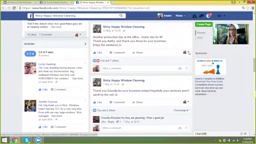
# Comment as Shiny Happy Window Cleaning and post a review reply tagging the customer.
pyautogui.click(177, 60)
pyautogui.moveTo(112, 92)
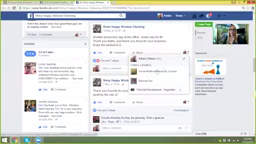
pyautogui.click(177, 60)
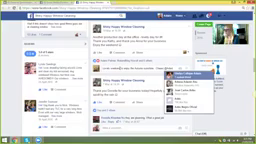
pyautogui.write('n')
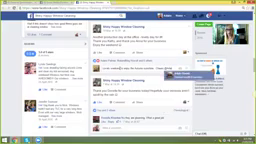
pyautogui.press('BackSpace')
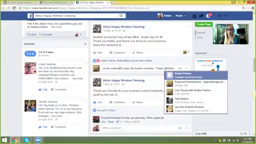
pyautogui.write('h')
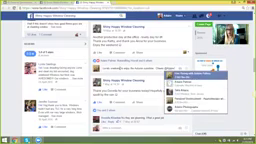
pyautogui.write('e')
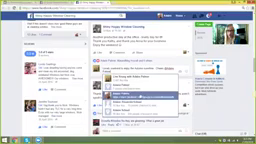
pyautogui.click(132, 100)
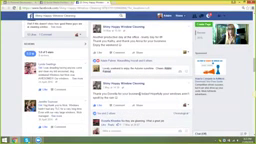
pyautogui.scroll(-1, 140, 80)
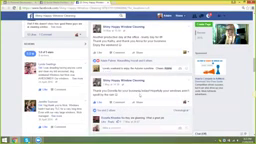
pyautogui.press('Return')
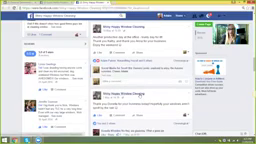